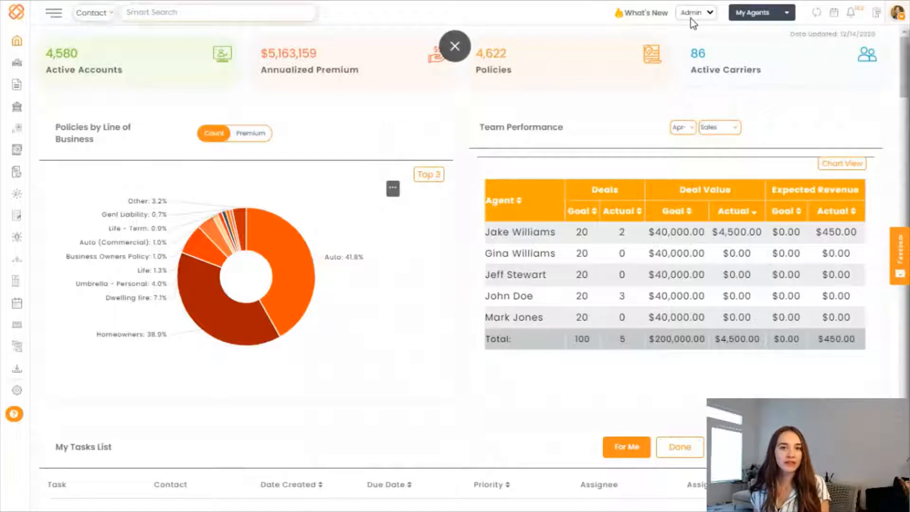
- Keep the Admin role, then go from the Pipeline Manager board to its Settings page
left_click(691, 19)
left_click(690, 16)
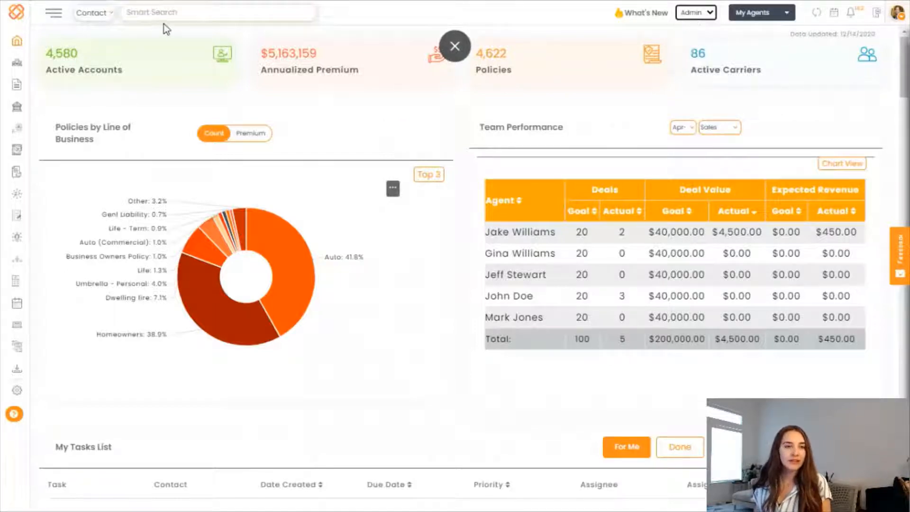
mouse_move(26, 134)
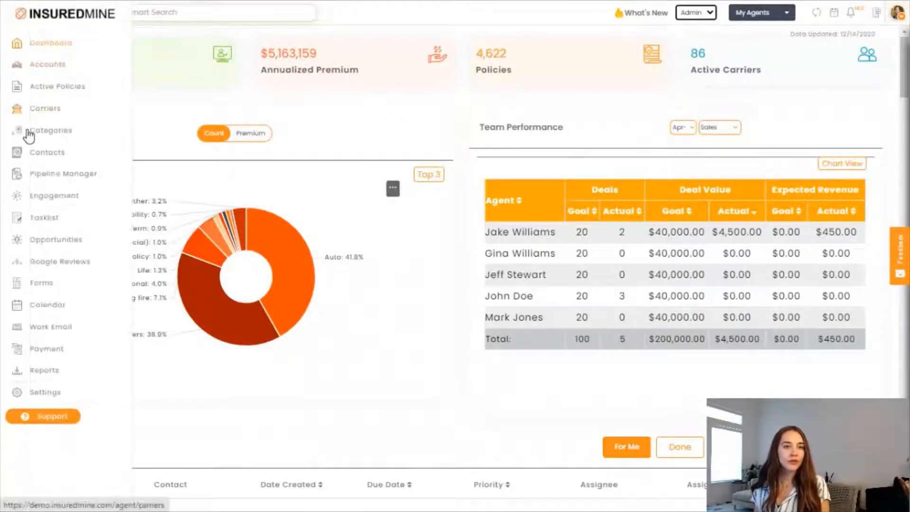
left_click(58, 178)
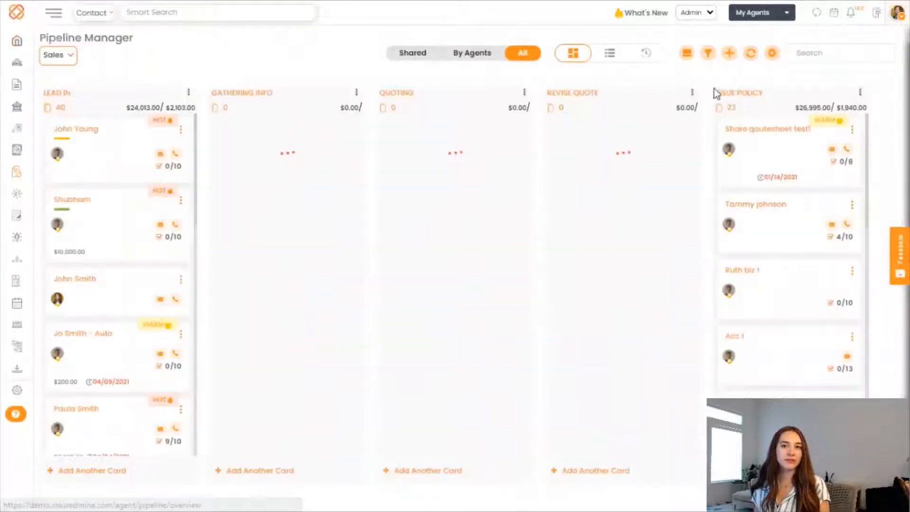
left_click(771, 55)
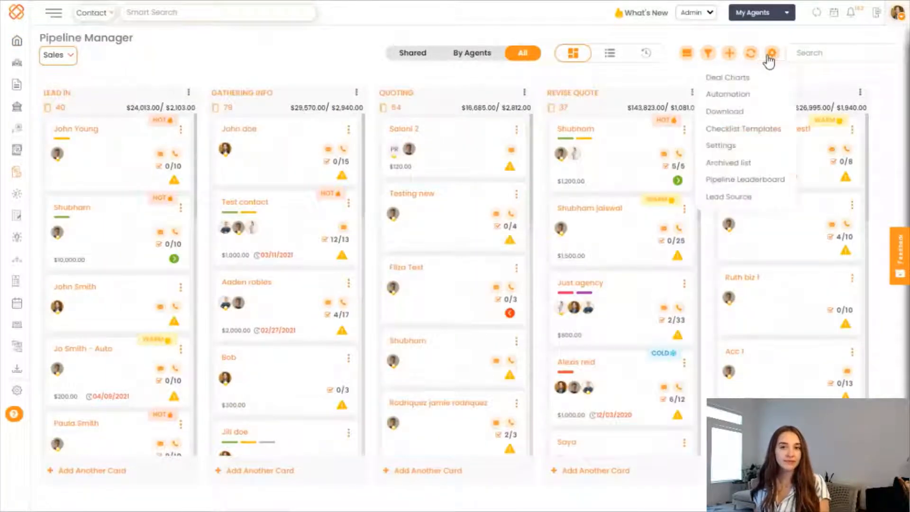
left_click(736, 155)
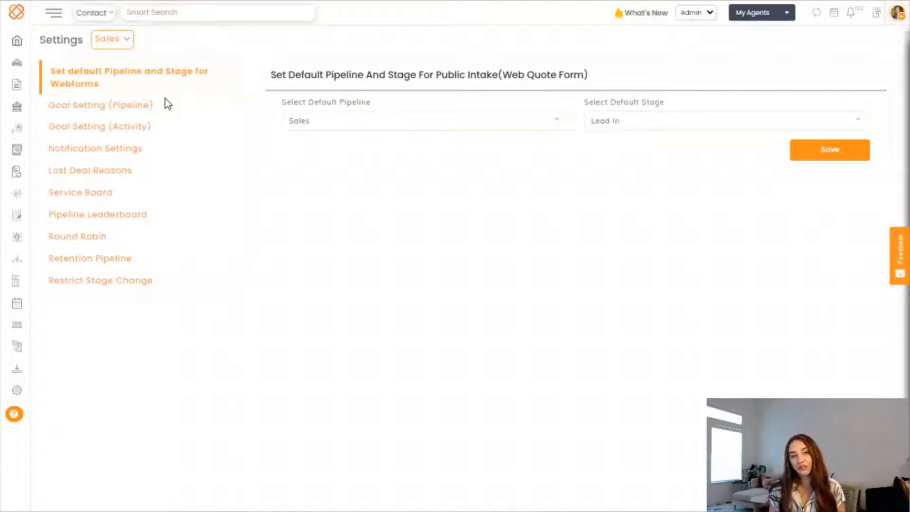
- Open the Service Board page listing the three existing pipeline forwarding entries
left_click(90, 203)
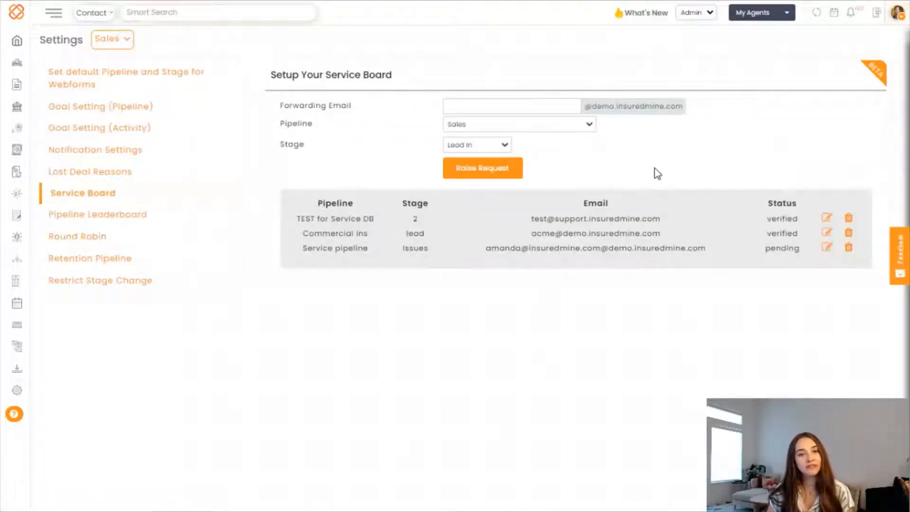
- Raise a service board request for a forwarding e-mail on the Service pipeline's Issues stage, dismissing the already-registered warning
left_click(529, 107)
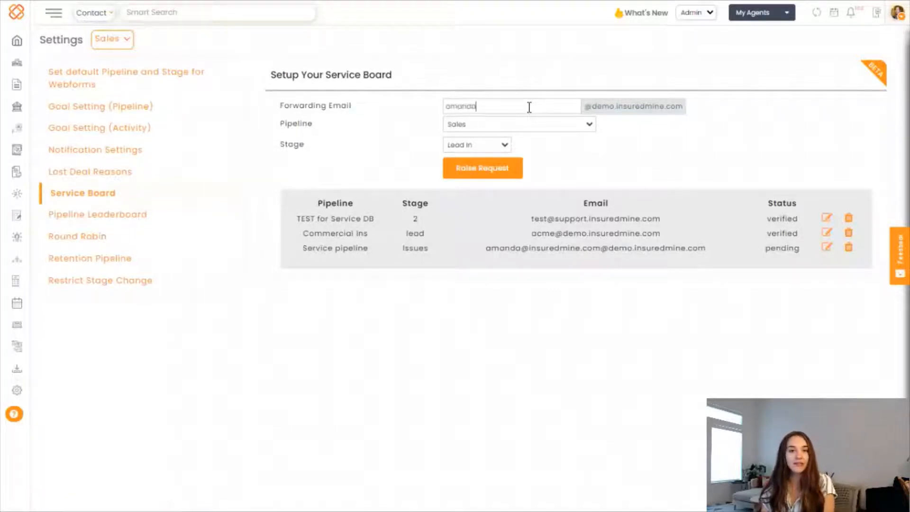
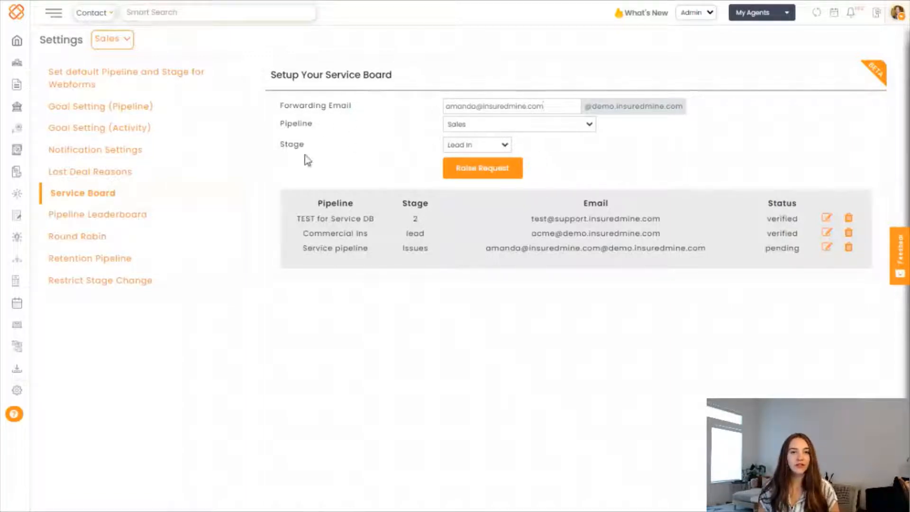
left_click(488, 125)
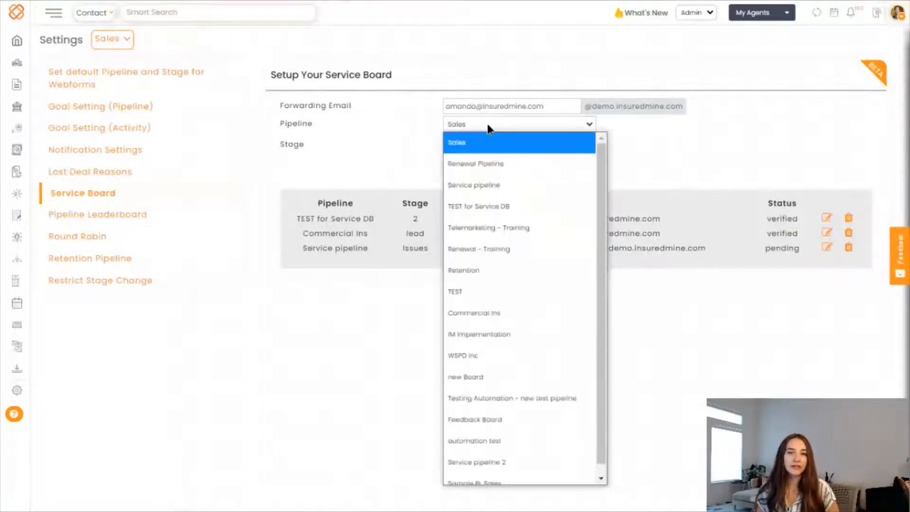
left_click(488, 185)
left_click(465, 143)
left_click(476, 167)
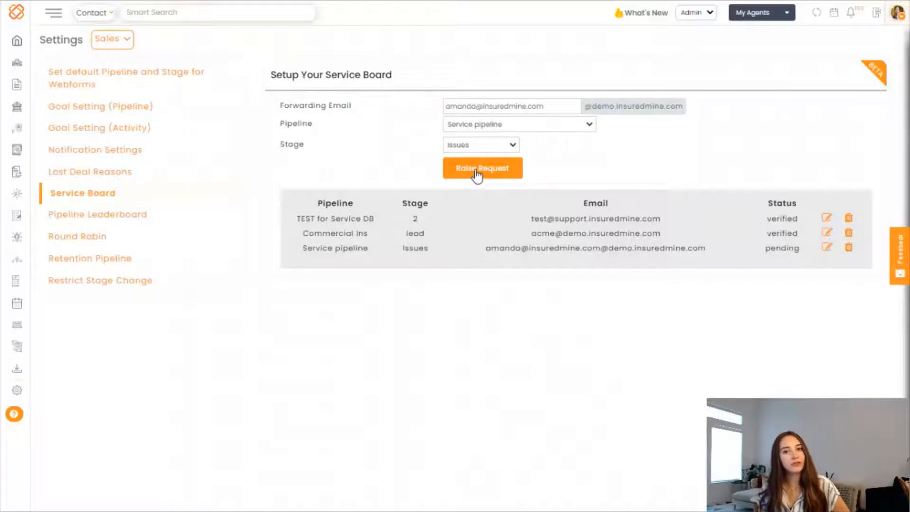
left_click(477, 174)
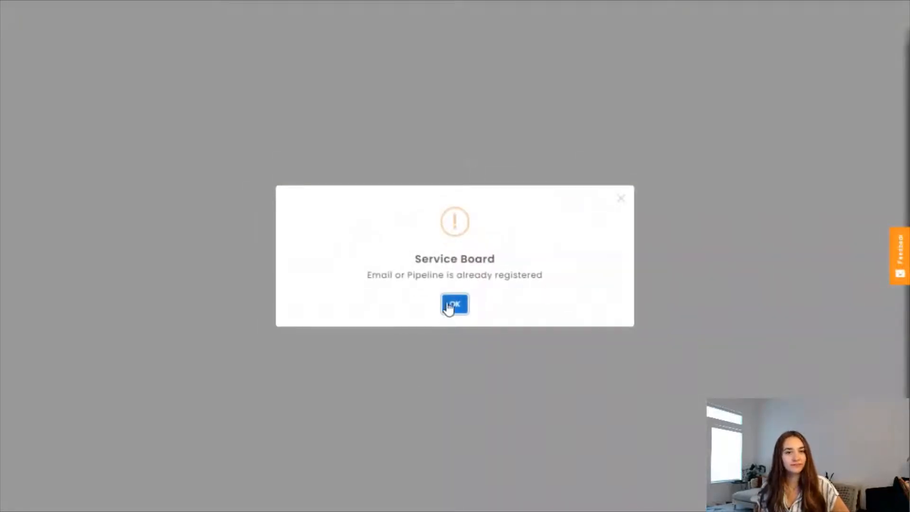
left_click(452, 305)
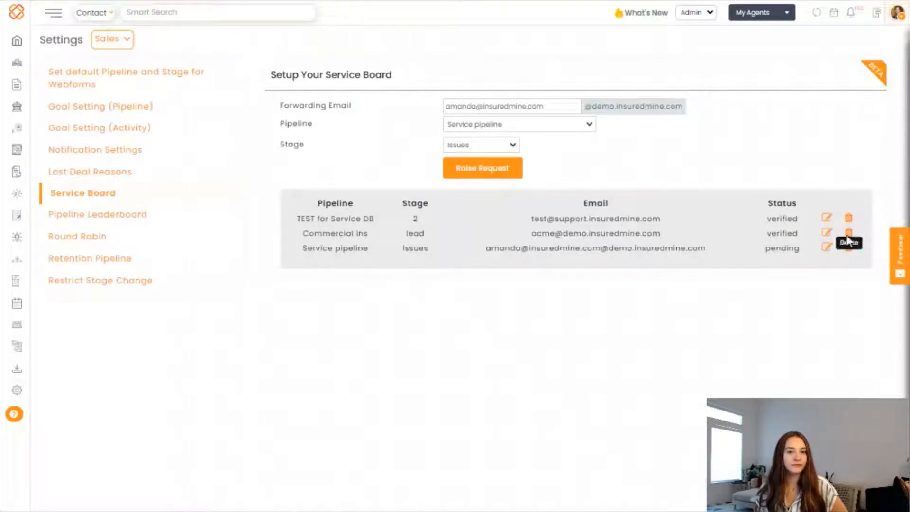
- Look over the Pipeline Leaderboard settings, then switch to Round Robin
left_click(124, 219)
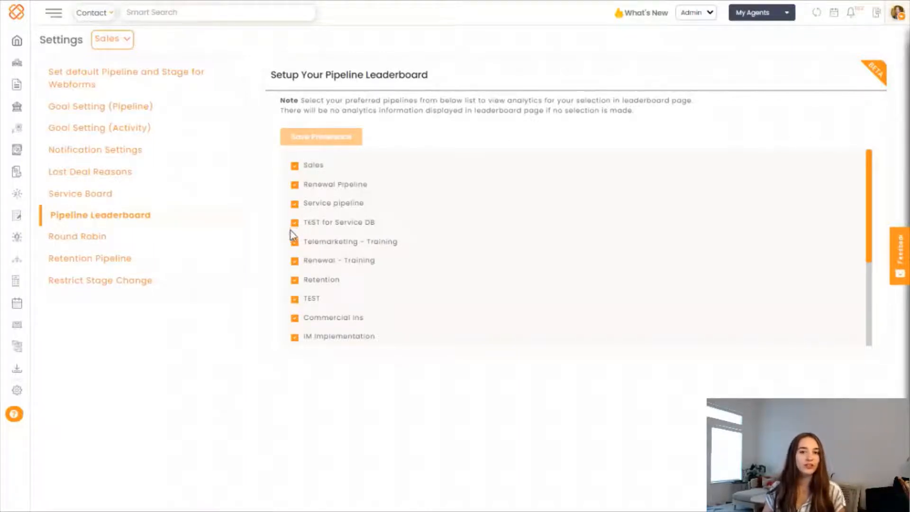
scroll(294, 242, "down", 3)
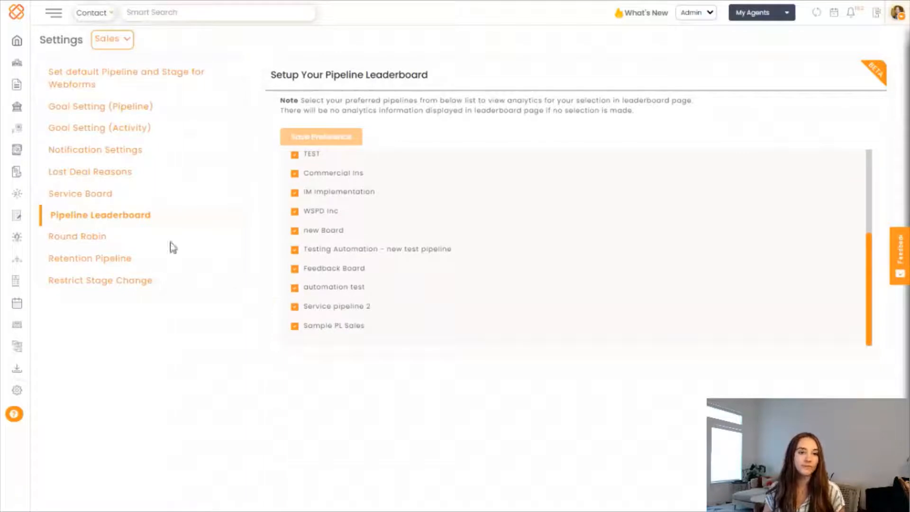
left_click(76, 240)
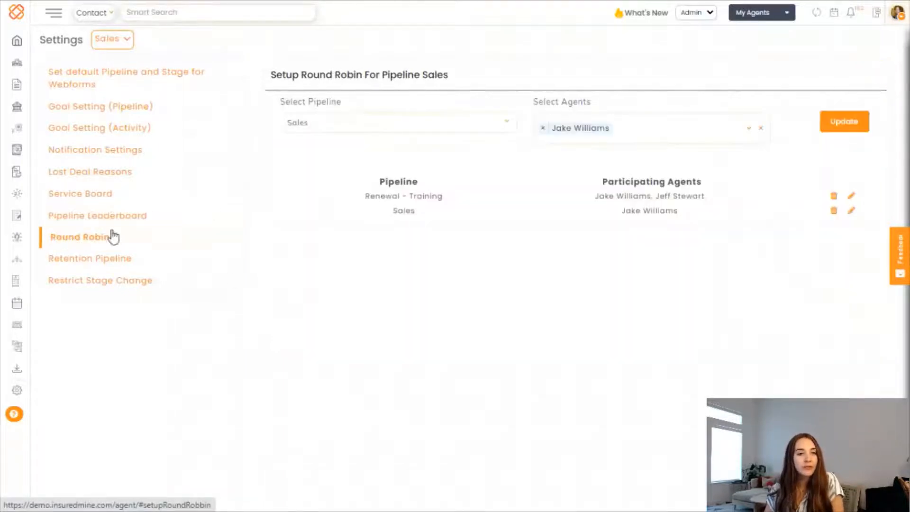
- Add a second and third agent to the Sales round robin
left_click(627, 134)
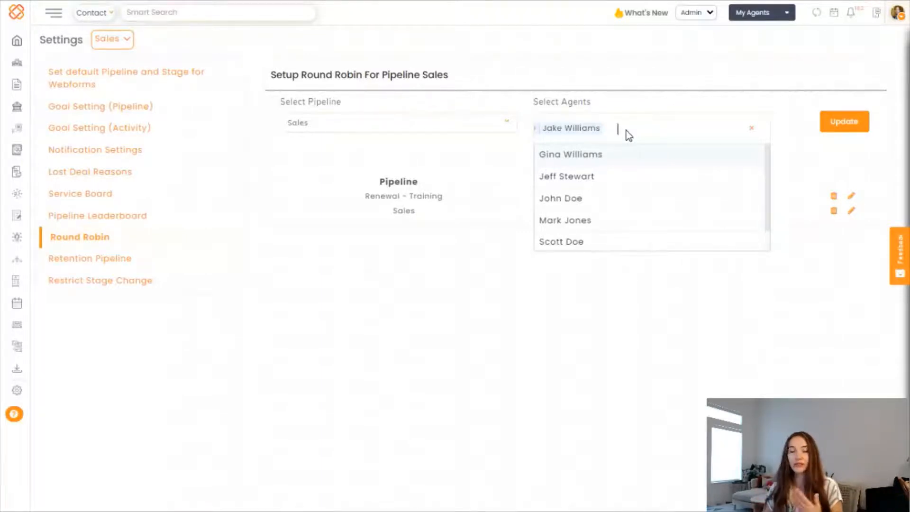
left_click(580, 178)
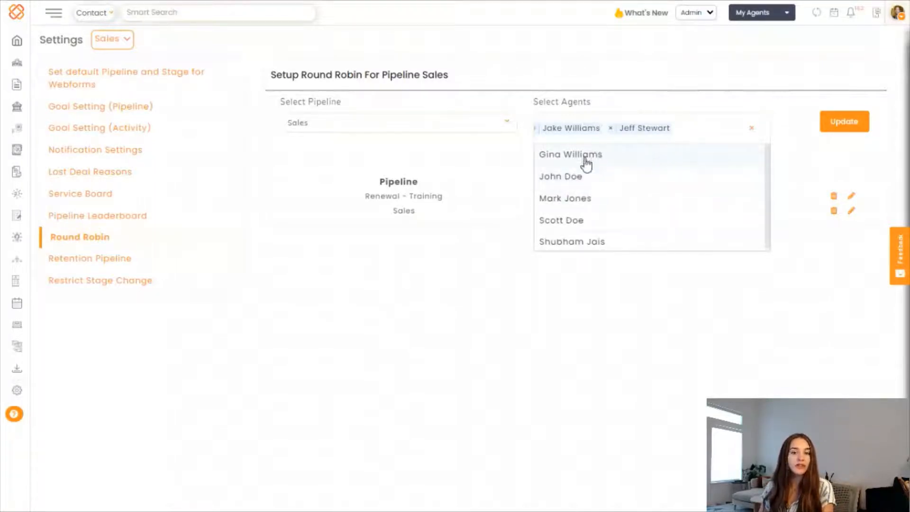
left_click(563, 160)
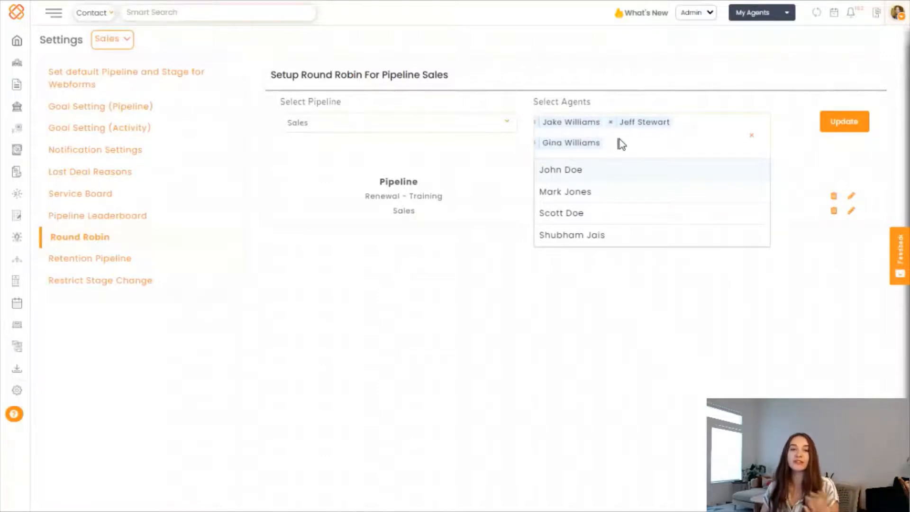
left_click(605, 342)
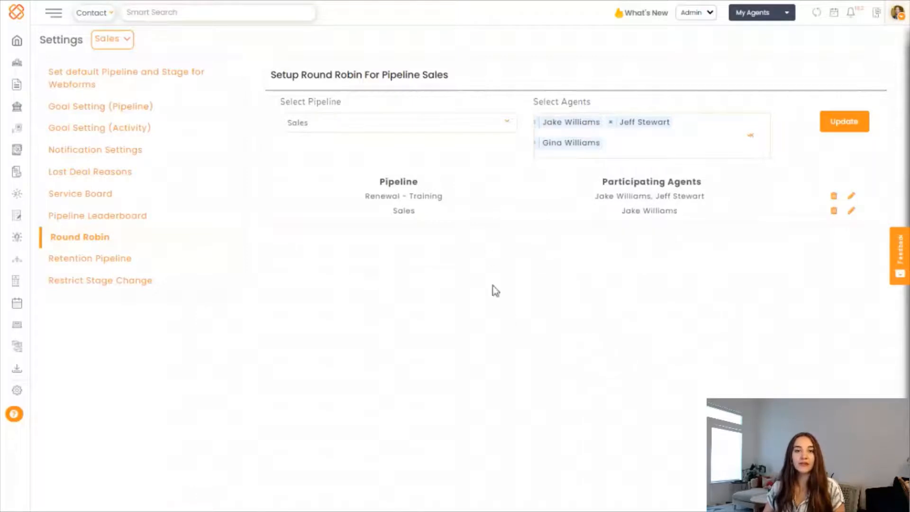
- Leave Sales as the round-robin pipeline and go to Retention Pipeline settings
left_click(441, 125)
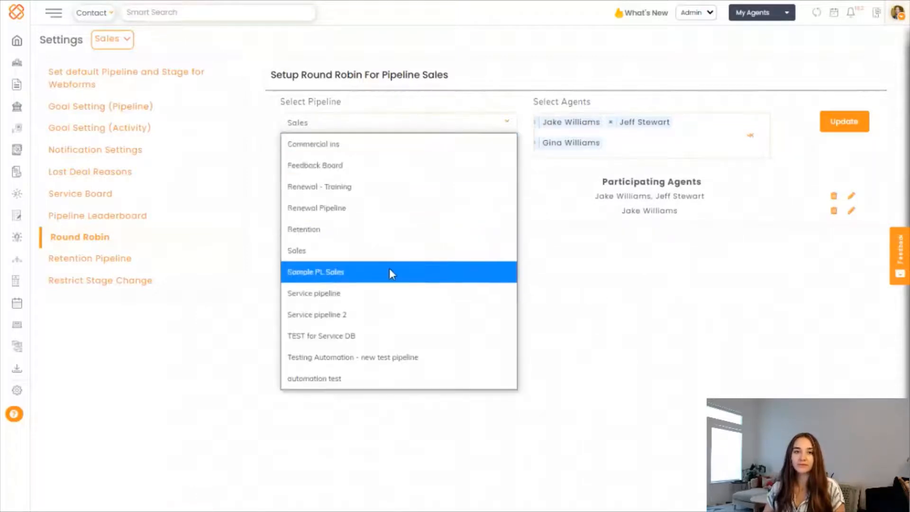
left_click(370, 128)
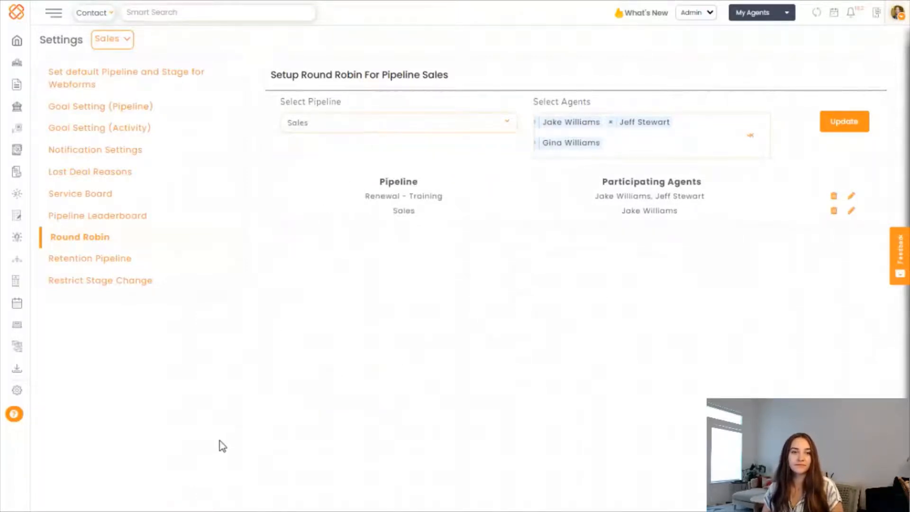
left_click(115, 260)
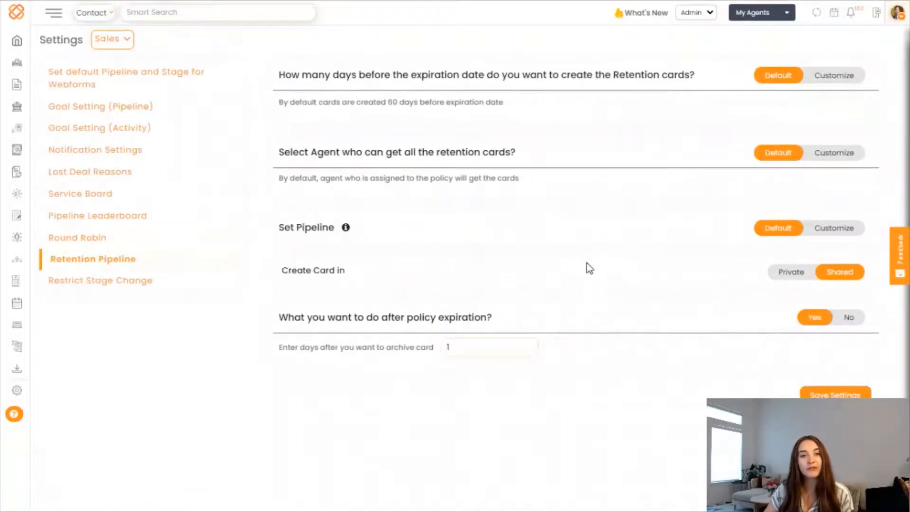
- Customize retention cards to be created 10 days before expiration and sent to one chosen agent
left_click(833, 77)
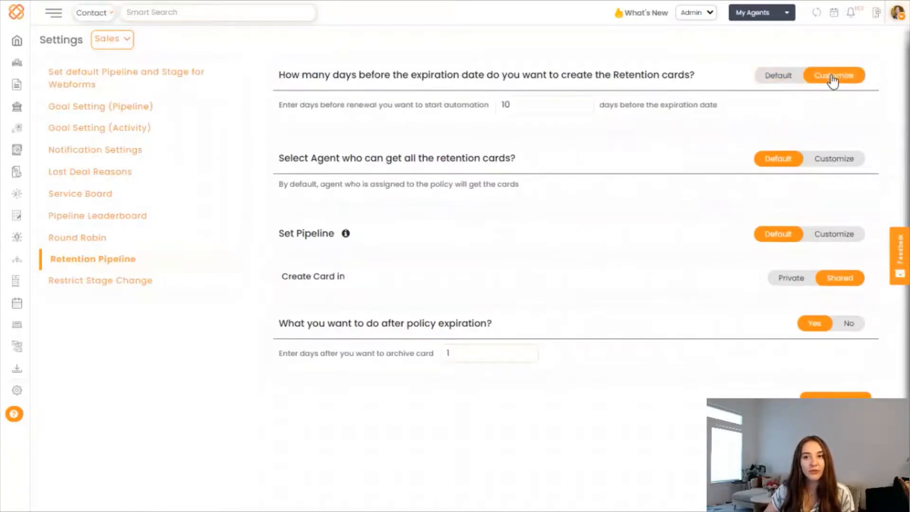
left_click(523, 105)
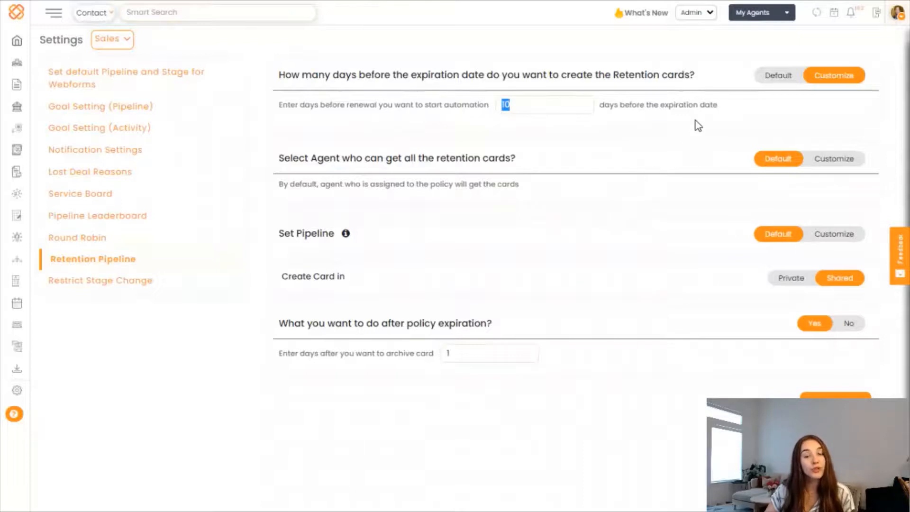
left_click(835, 159)
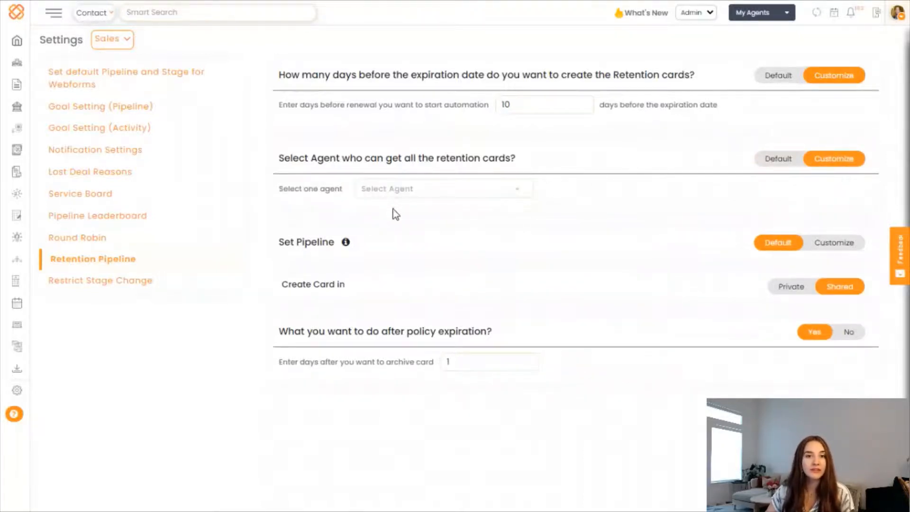
left_click(398, 190)
left_click(388, 234)
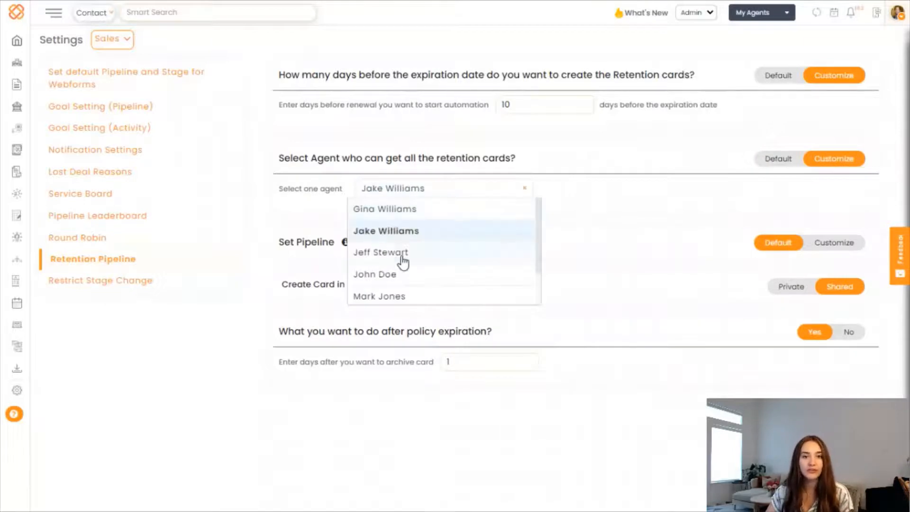
left_click(400, 257)
left_click(392, 278)
left_click(392, 296)
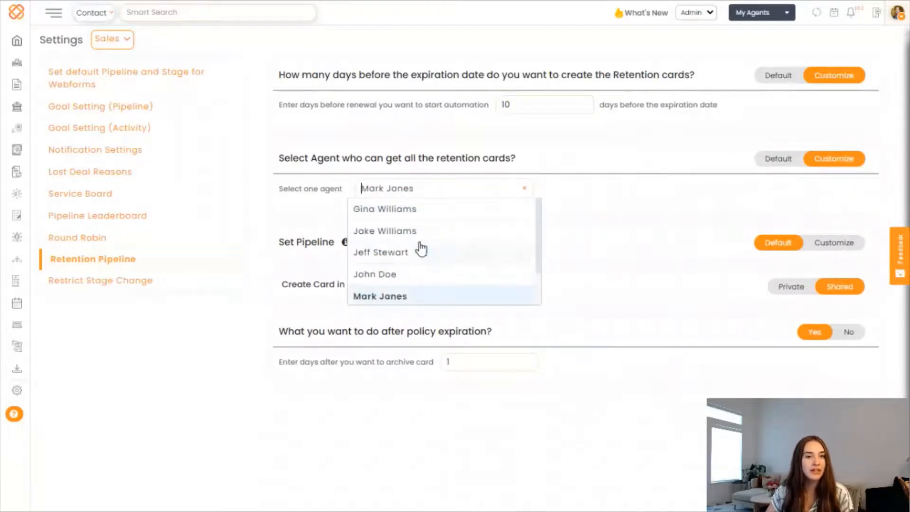
left_click(563, 203)
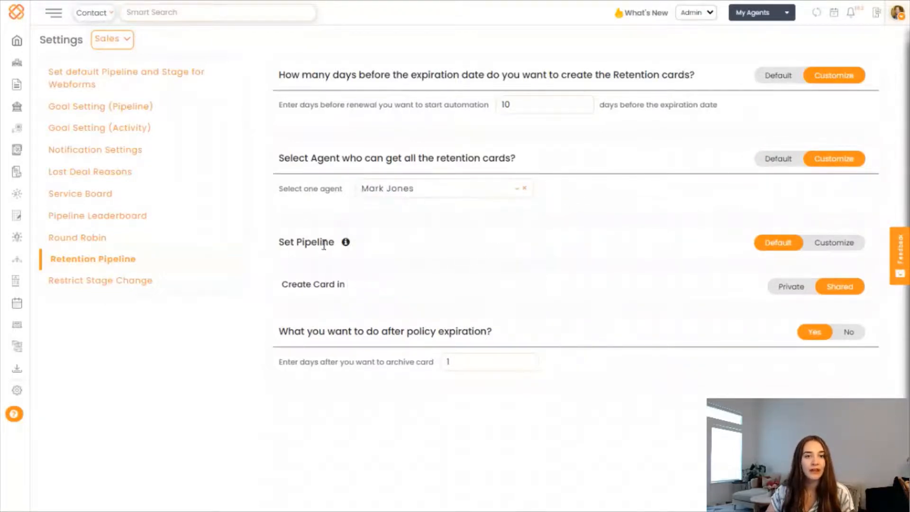
- Switch the retention pipeline to Customize and browse the Personal, Commercial and Other line tabs
left_click_drag(318, 248, 276, 246)
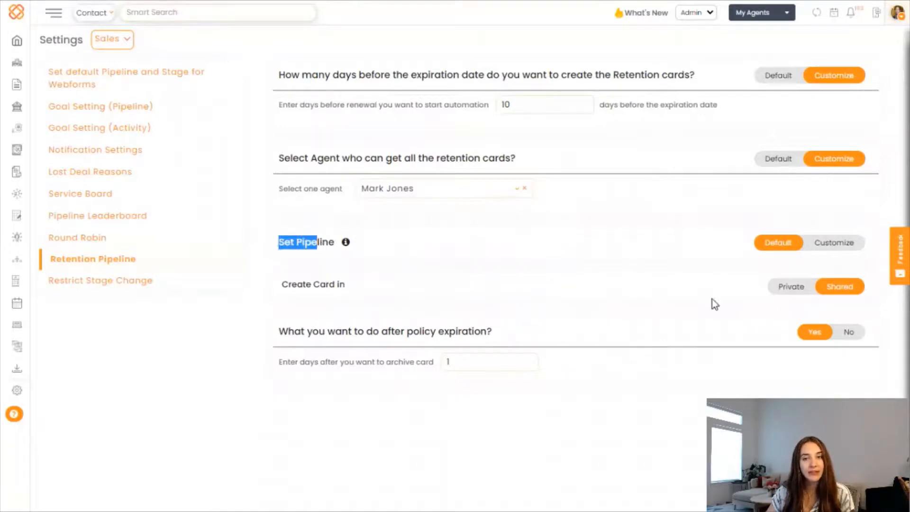
left_click(831, 248)
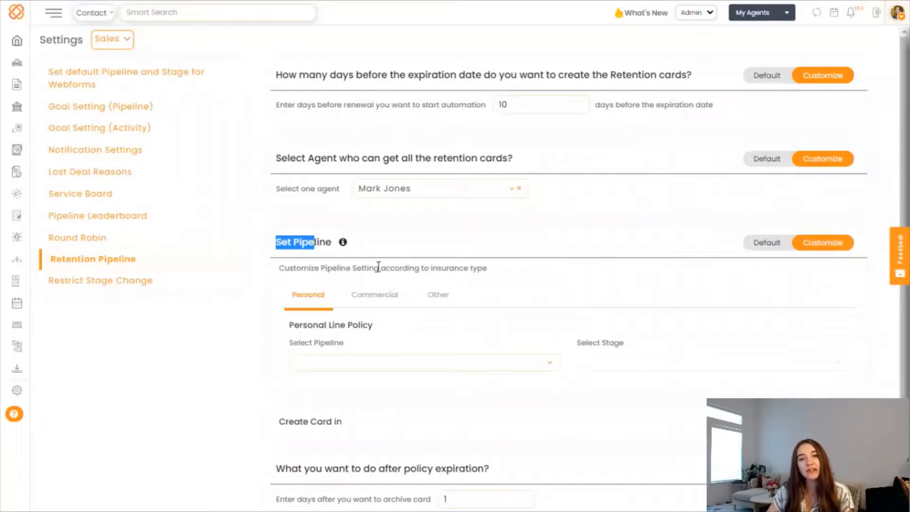
left_click(358, 301)
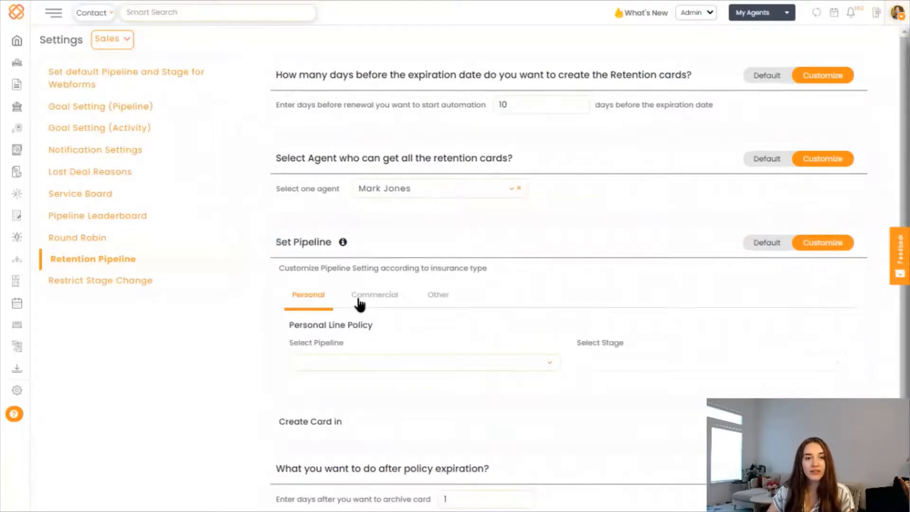
left_click(434, 299)
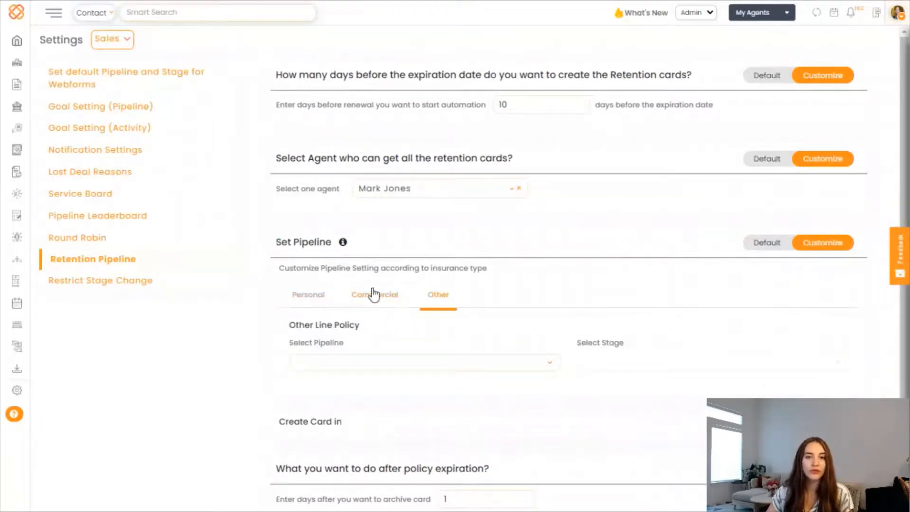
left_click(308, 299)
scroll(579, 392, "down", 2)
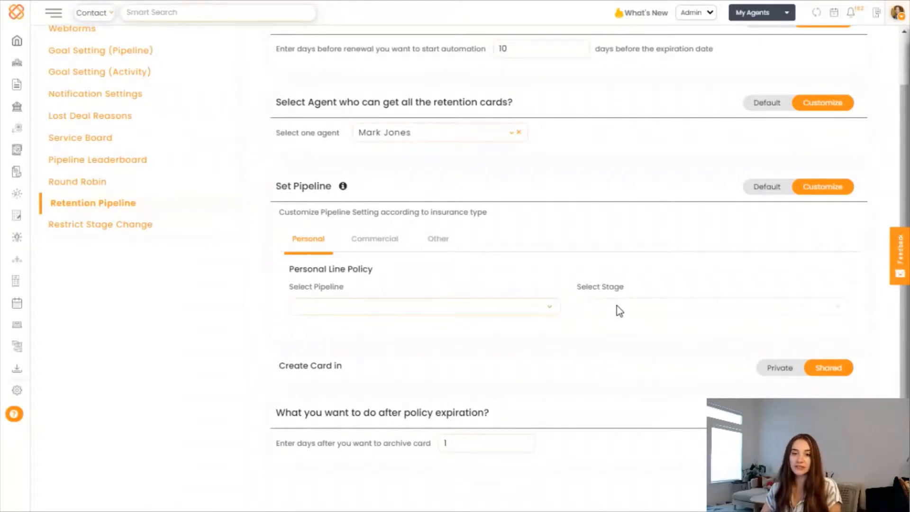
- Toggle retention cards to Private and back to Shared, leaving archiving after 1 day
left_click(781, 370)
left_click(846, 373)
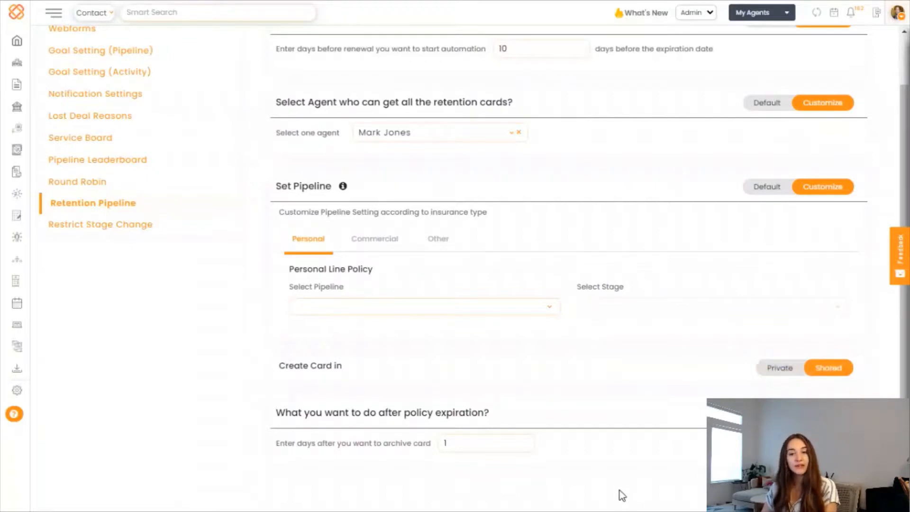
left_click_drag(272, 446, 479, 470)
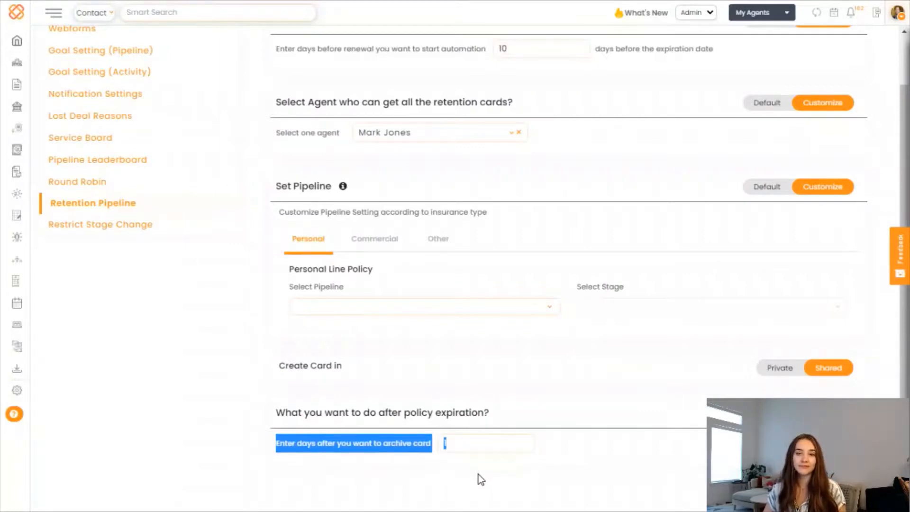
scroll(477, 476, "up", 2)
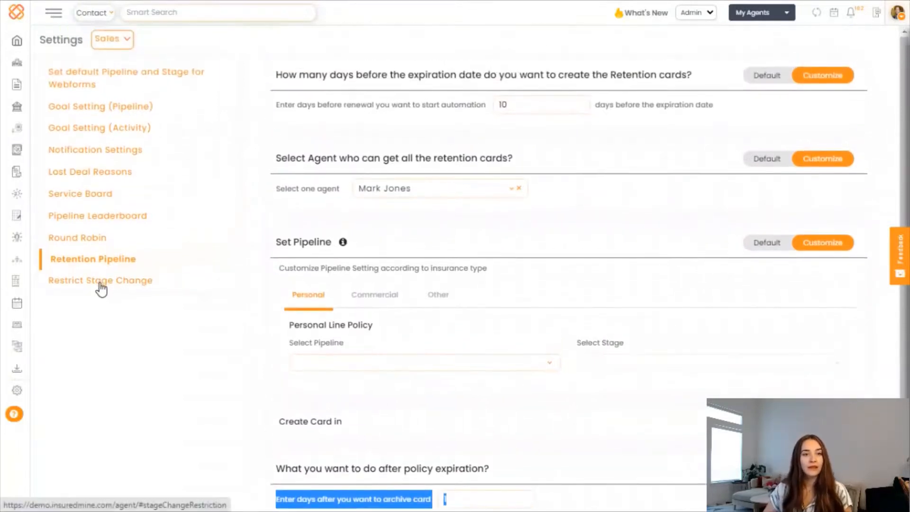
left_click(101, 283)
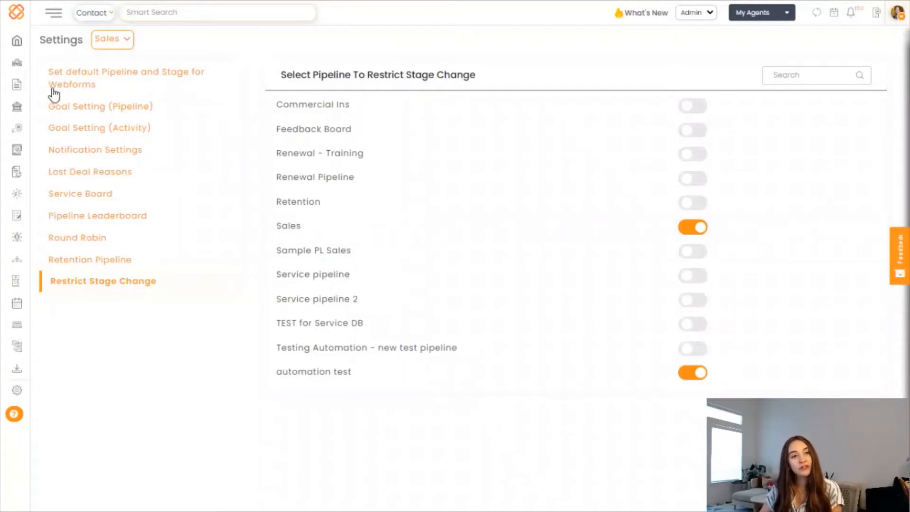
- Review the stage-change toggles, with only the Sales and automation test pipelines restricted
mouse_move(20, 83)
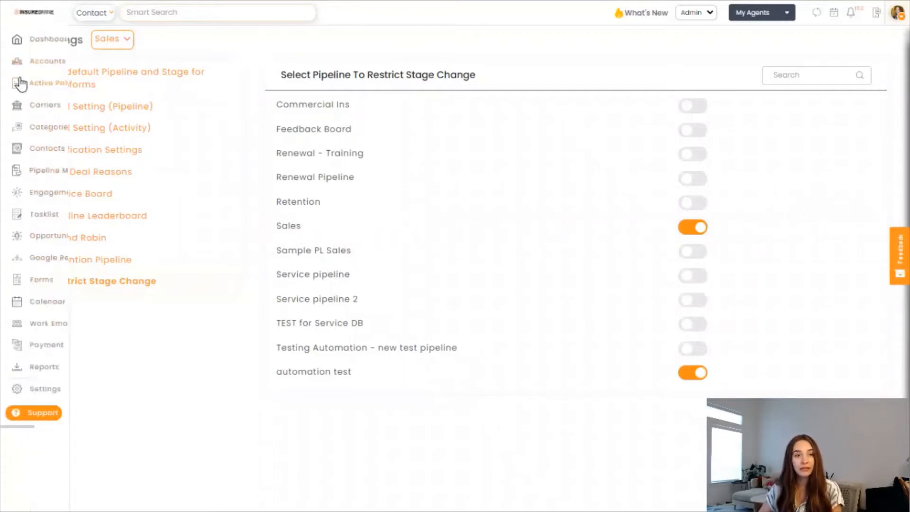
- On the Sales board, drag a Lead In card toward Gathering Info and a Revise Quote card into Issue Policy
left_click(60, 177)
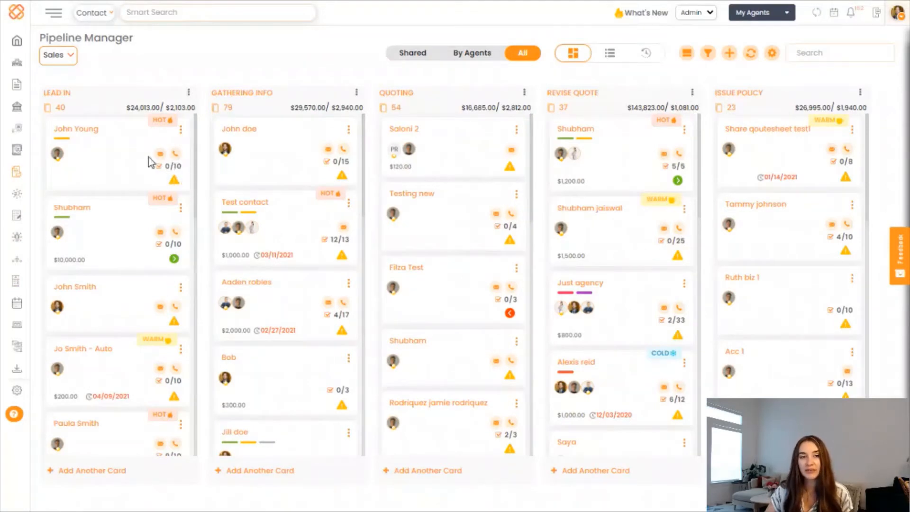
left_click_drag(86, 138, 305, 131)
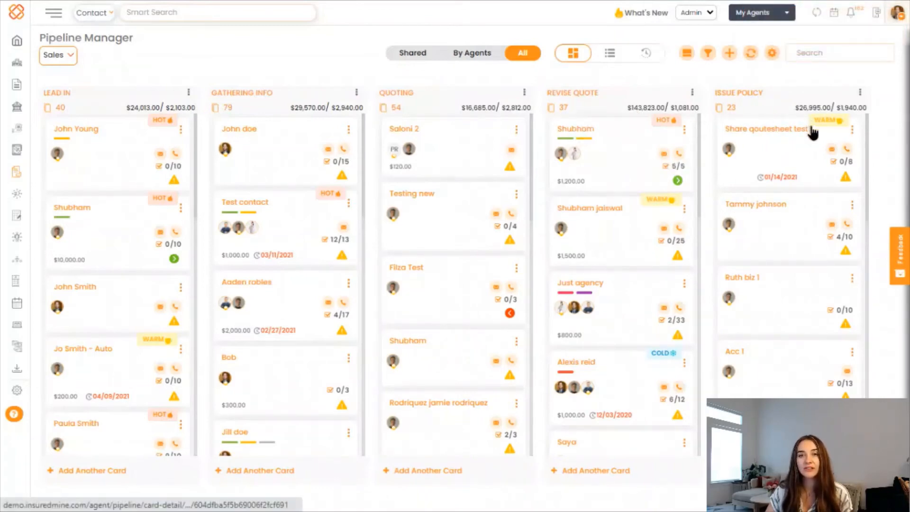
left_click_drag(813, 132, 805, 143)
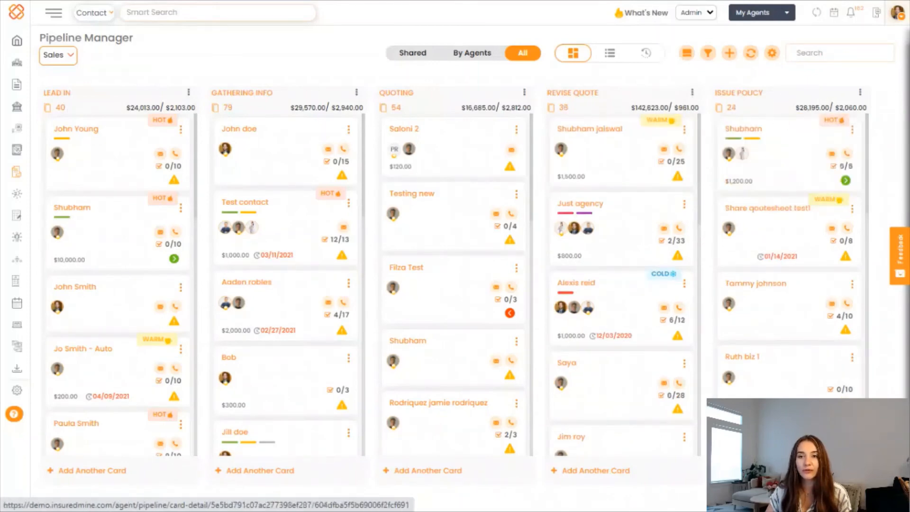